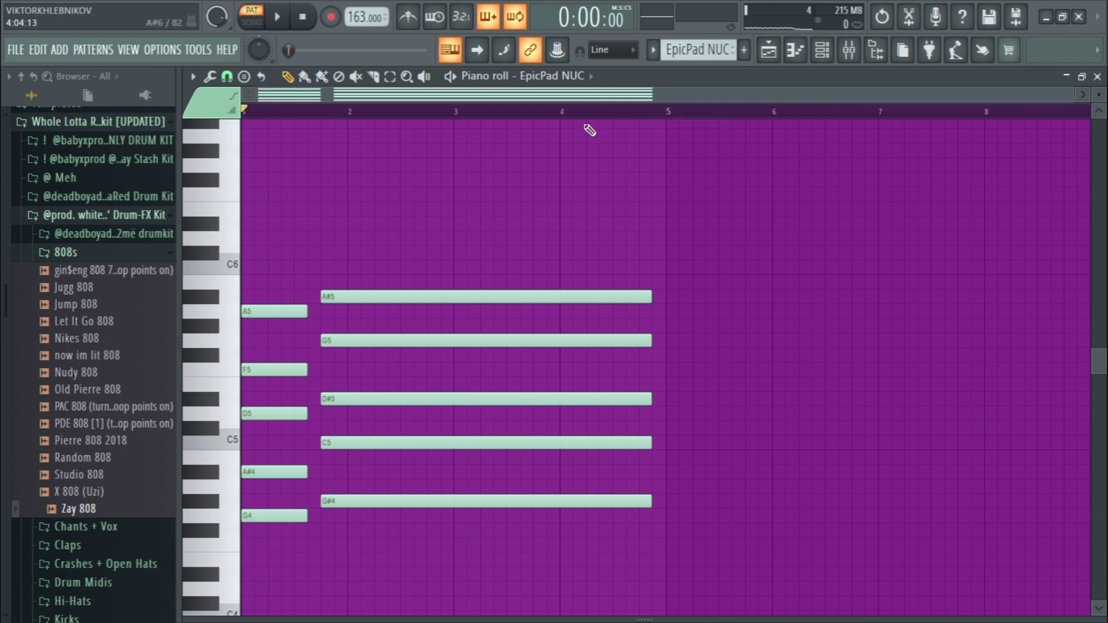
Play the EpicPad NUC chord pattern and inspect the Fruity parametric EQ 2 on its mixer insert.
{"action": "key", "text": "space"}
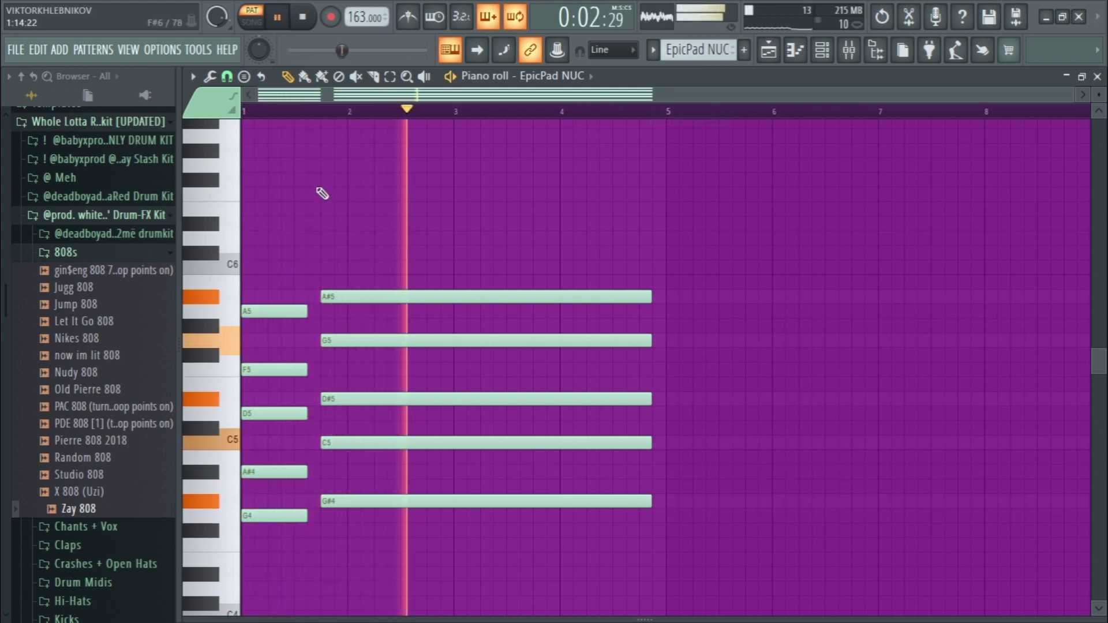
{"action": "left_click", "coordinate": [115, 257]}
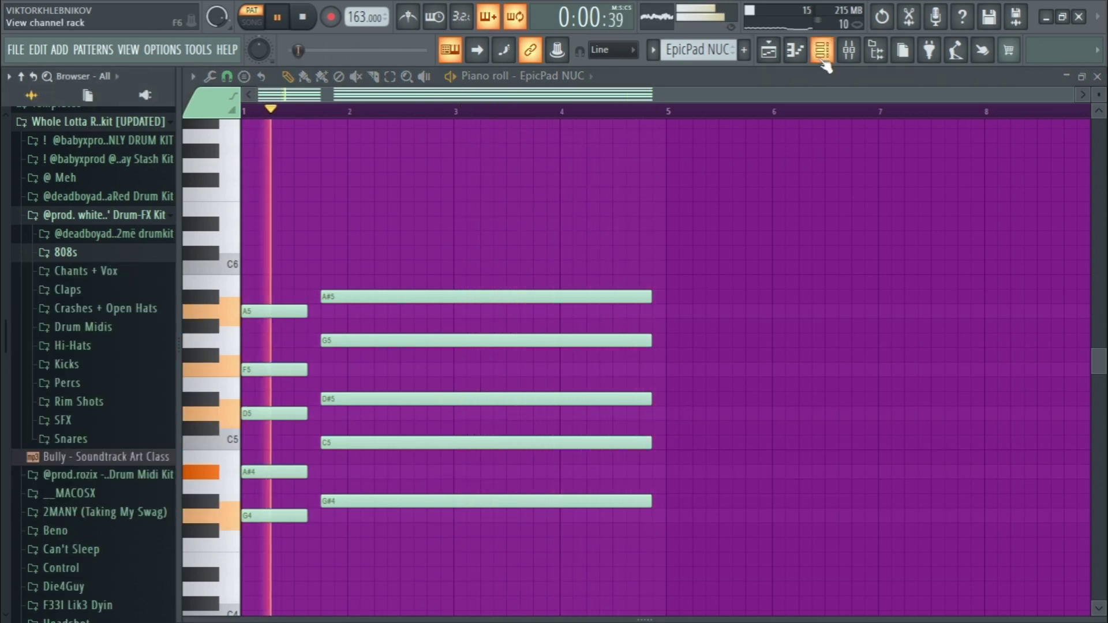
{"action": "key", "text": "F6"}
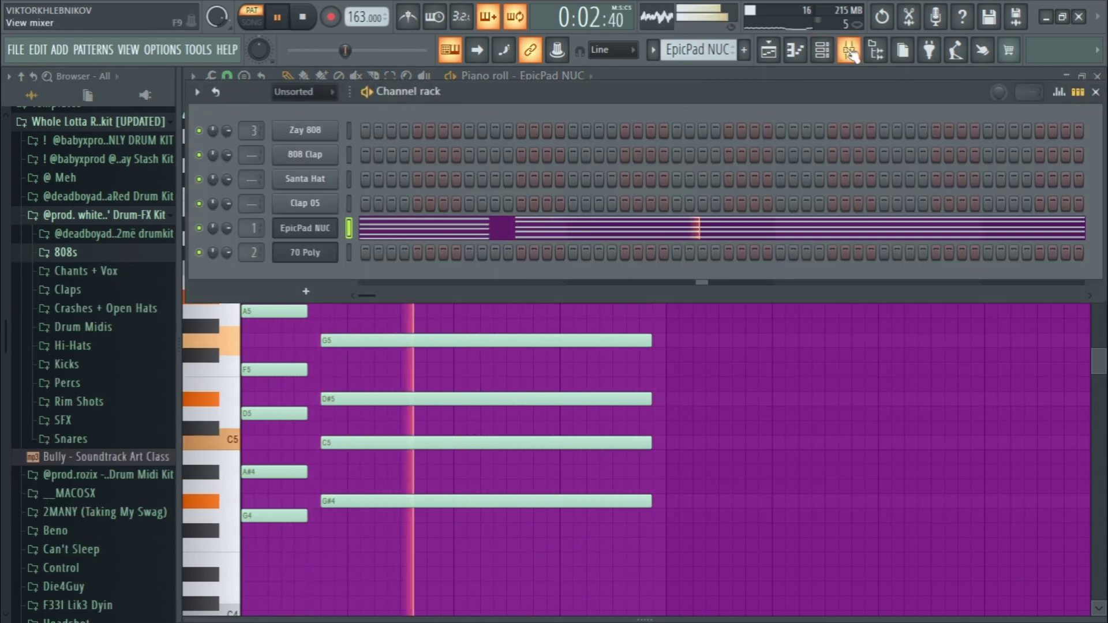
{"action": "left_click", "coordinate": [850, 51]}
{"action": "left_click", "coordinate": [295, 148]}
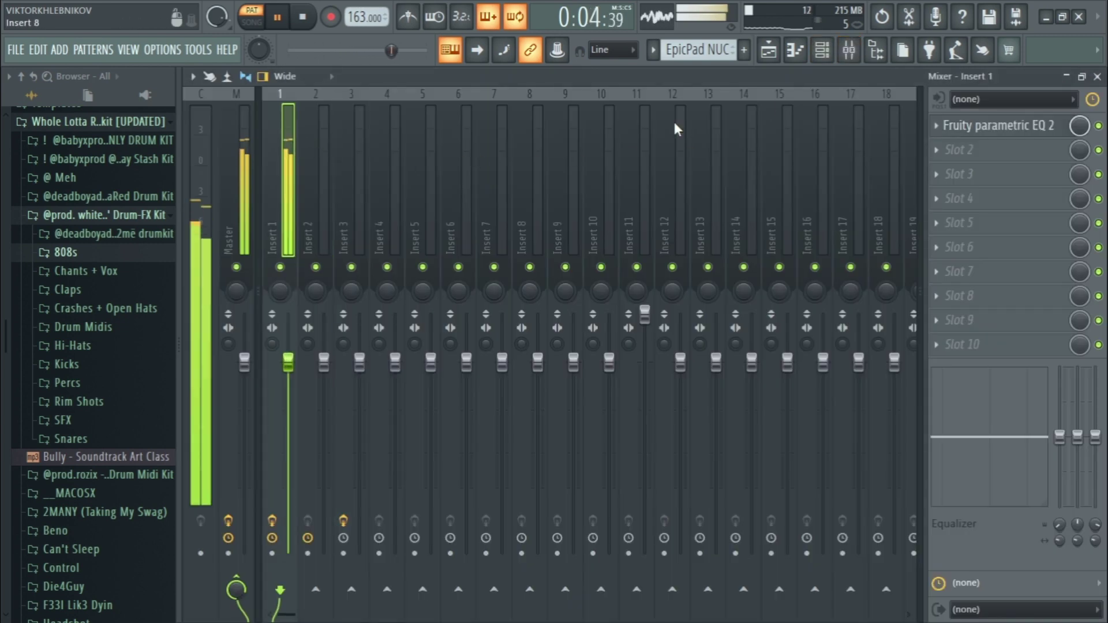
{"action": "left_click", "coordinate": [1035, 133]}
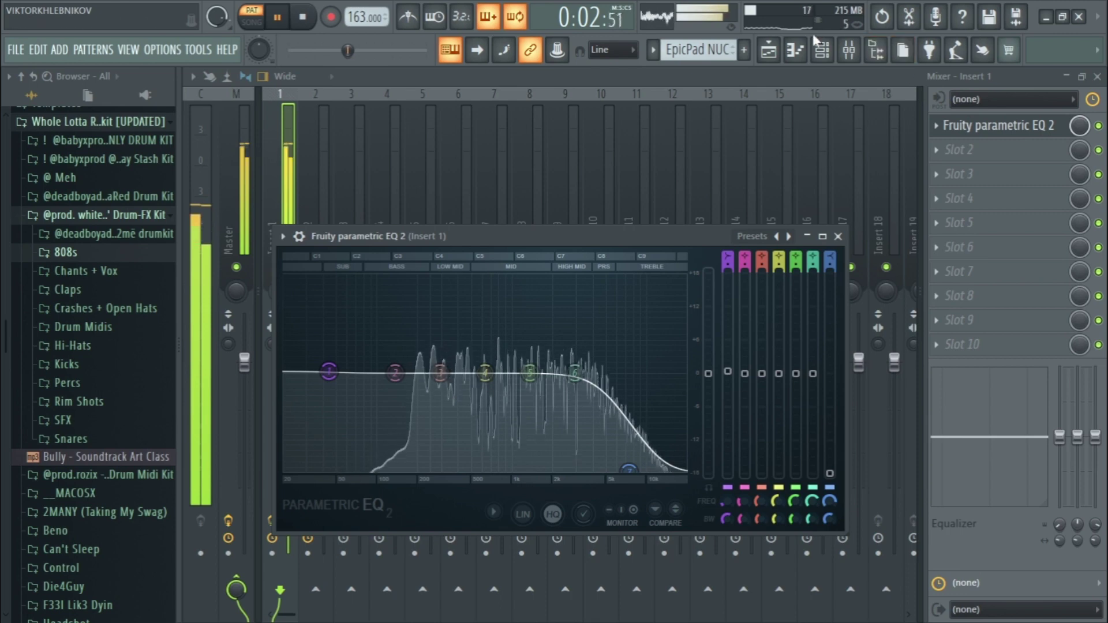
{"action": "left_click", "coordinate": [800, 51]}
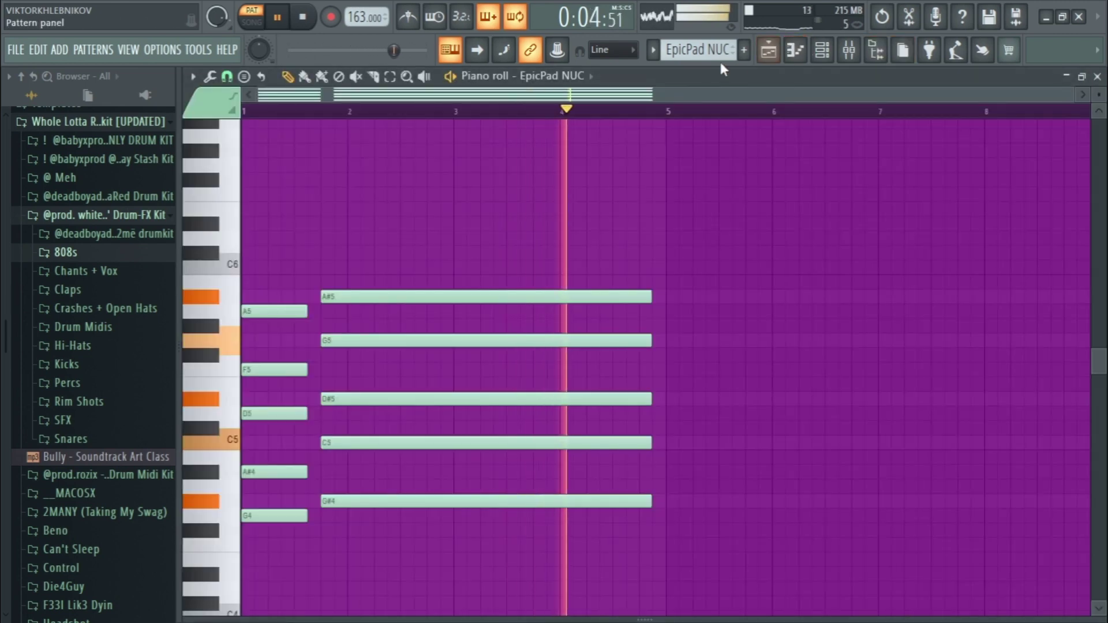
{"action": "key", "text": "space"}
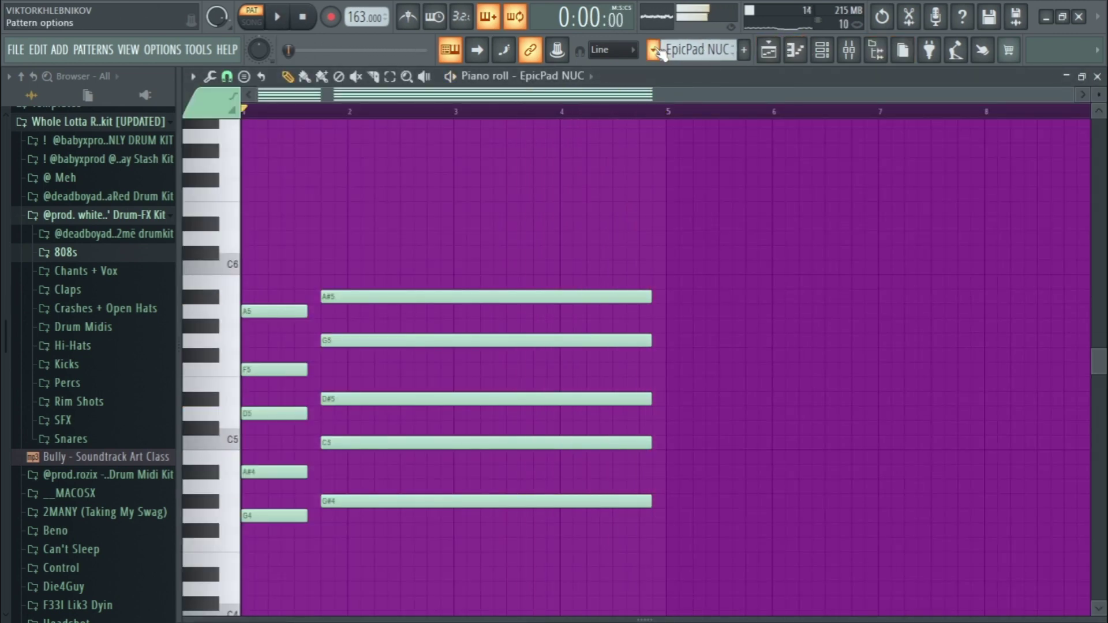
Switch to the 70 Poly pattern, play it and inspect the settings of its Harmless synth.
{"action": "left_click", "coordinate": [657, 50]}
{"action": "left_click", "coordinate": [687, 138]}
{"action": "key", "text": "space"}
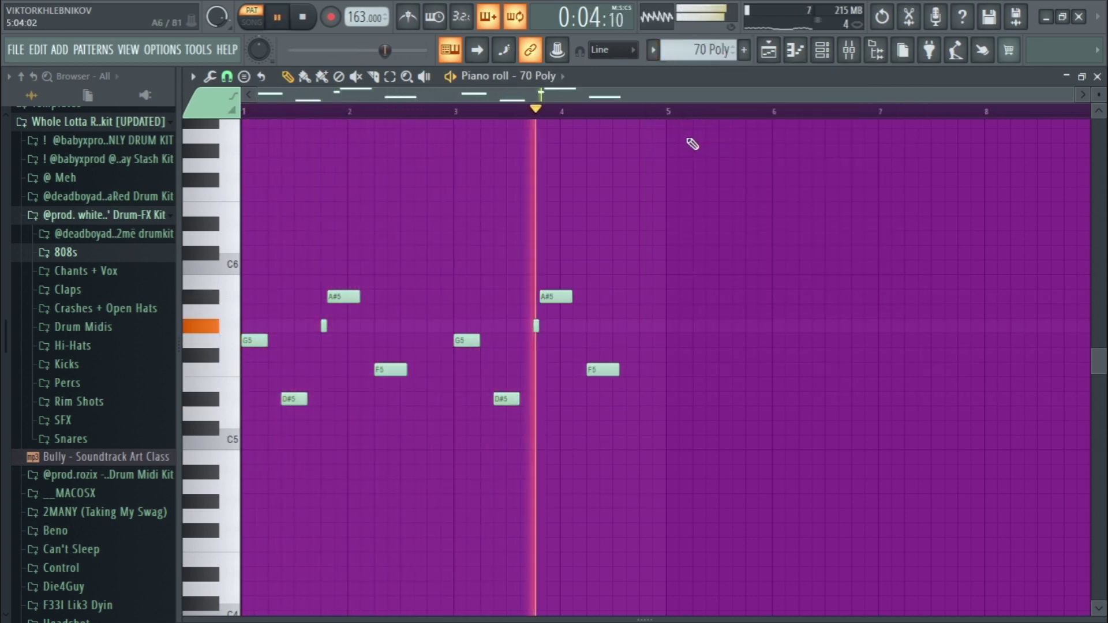
{"action": "left_click", "coordinate": [822, 49]}
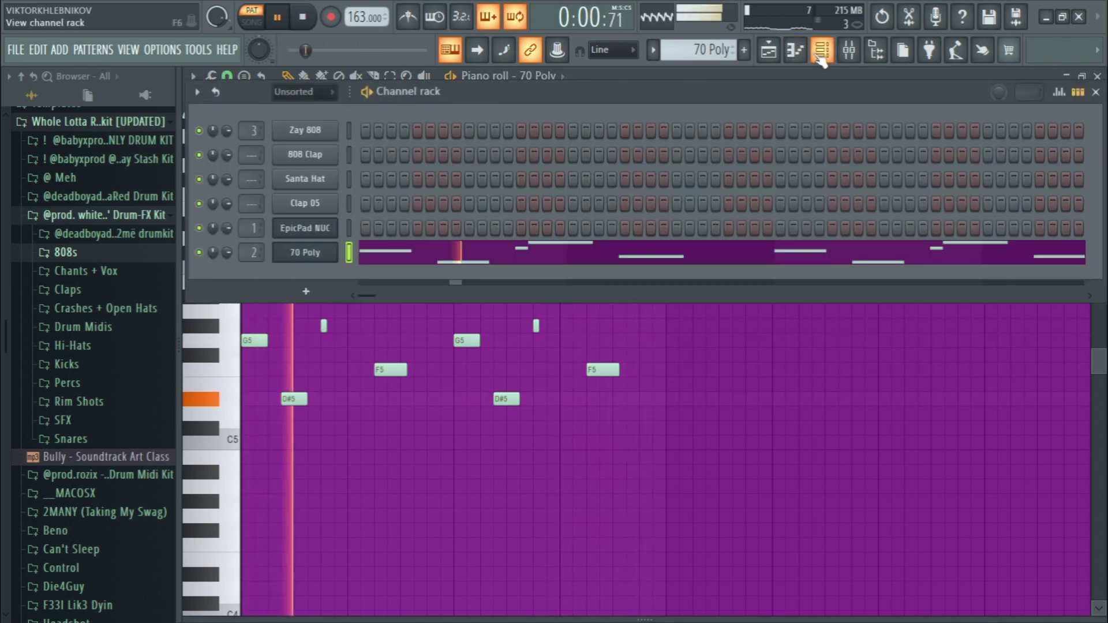
{"action": "left_click", "coordinate": [319, 252]}
{"action": "left_click_drag", "start_coordinate": [741, 310], "coordinate": [351, 109]}
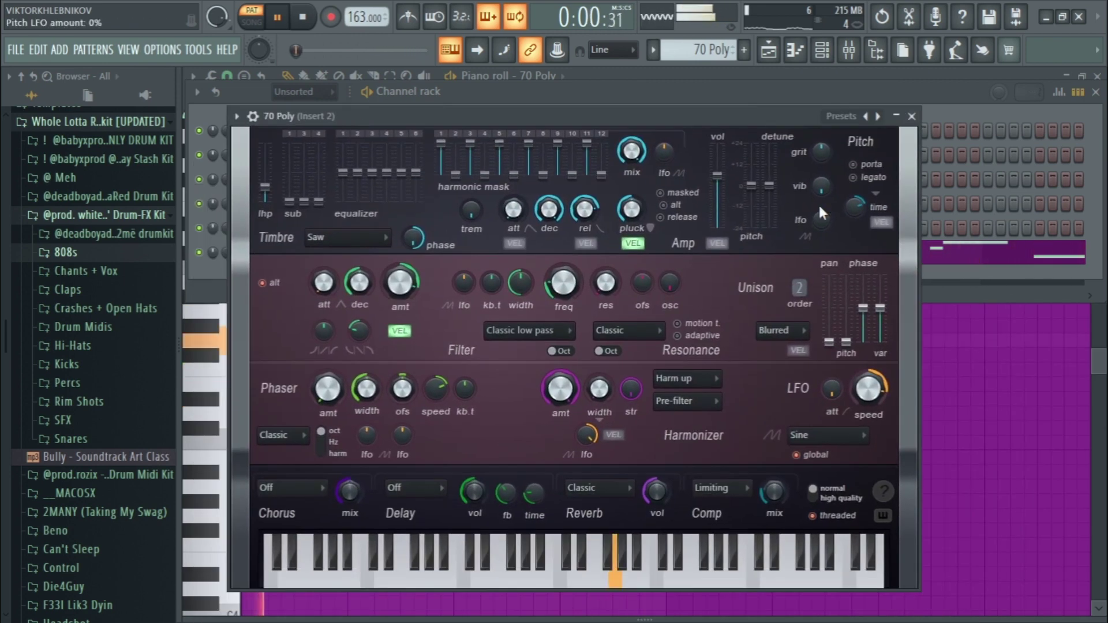
{"action": "left_click", "coordinate": [912, 118]}
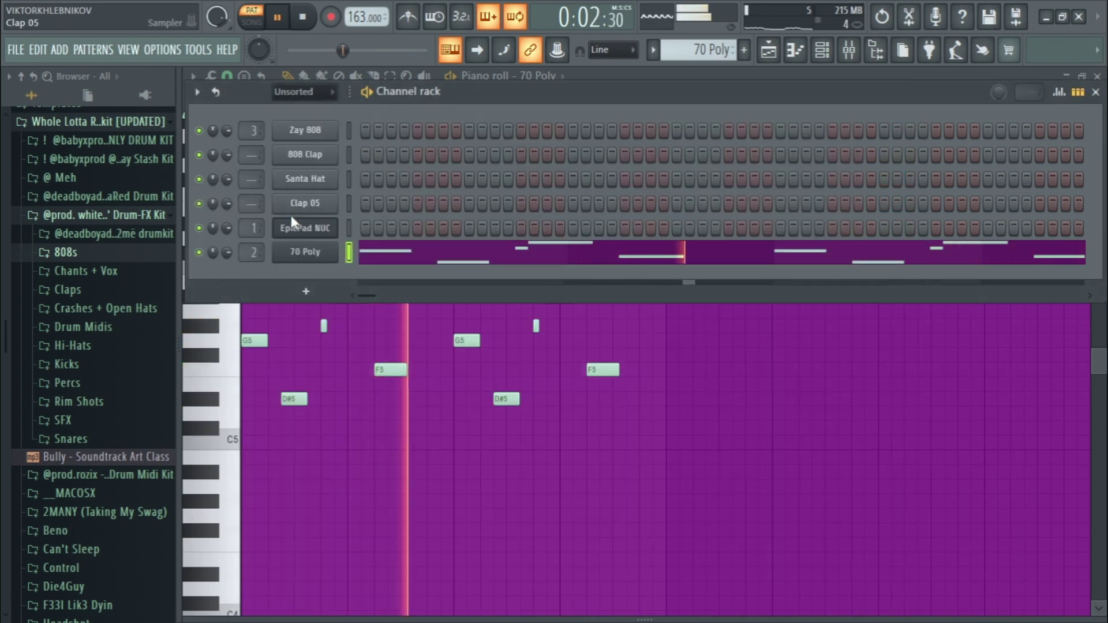
Inspect the Harmless synth settings of the EpicPad NUC channel and stop playback.
{"action": "left_click", "coordinate": [304, 228]}
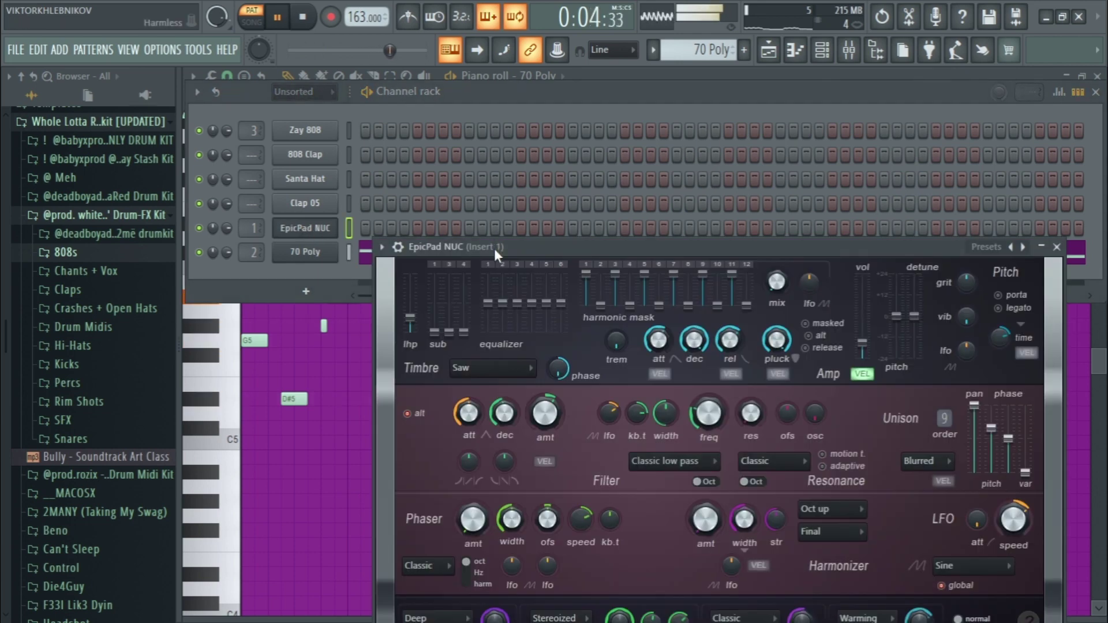
{"action": "left_click_drag", "start_coordinate": [494, 248], "coordinate": [347, 110]}
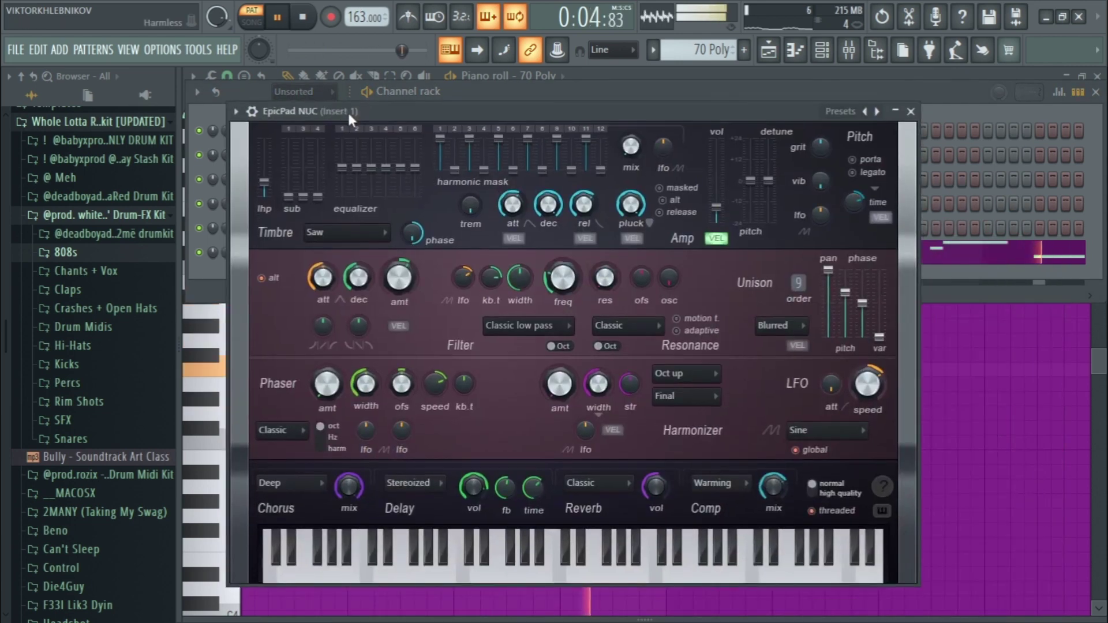
{"action": "key", "text": "space"}
{"action": "left_click", "coordinate": [912, 112]}
Switch to the Santa Hat pattern and play its hi-hat rhythm.
{"action": "left_click", "coordinate": [655, 51]}
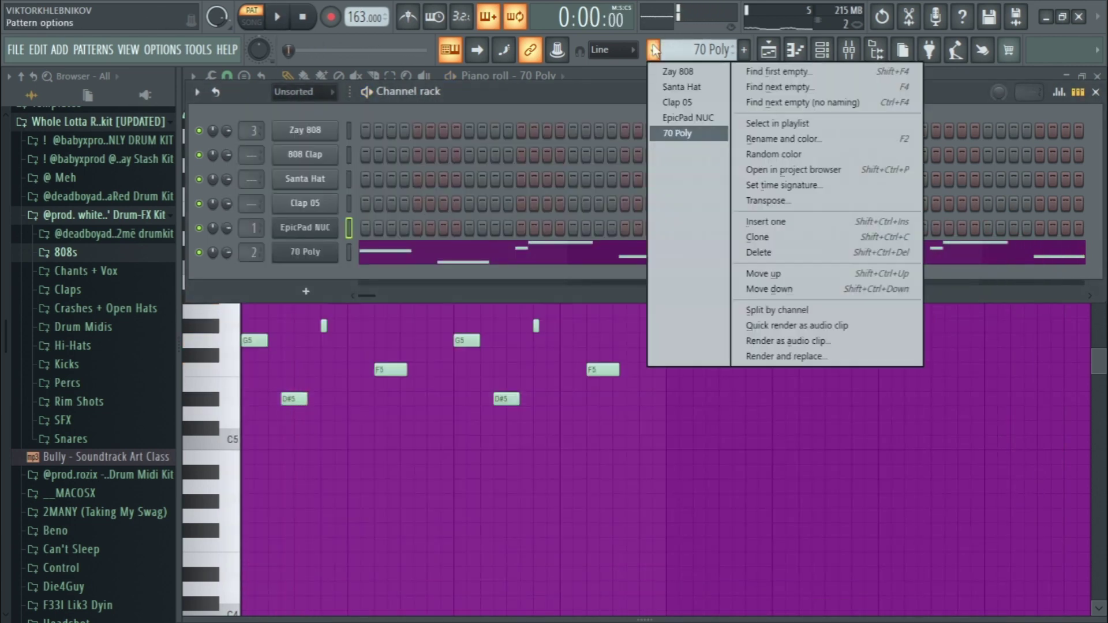
{"action": "left_click", "coordinate": [685, 88]}
{"action": "key", "text": "space"}
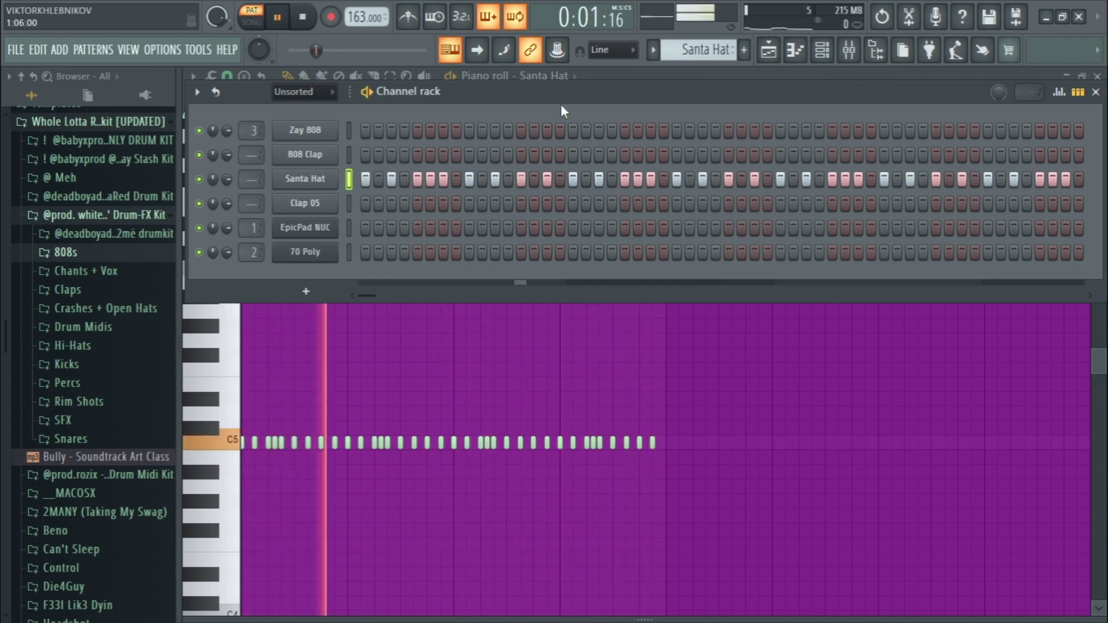
Switch to the Clap 05 pattern and play it.
{"action": "left_click", "coordinate": [654, 51]}
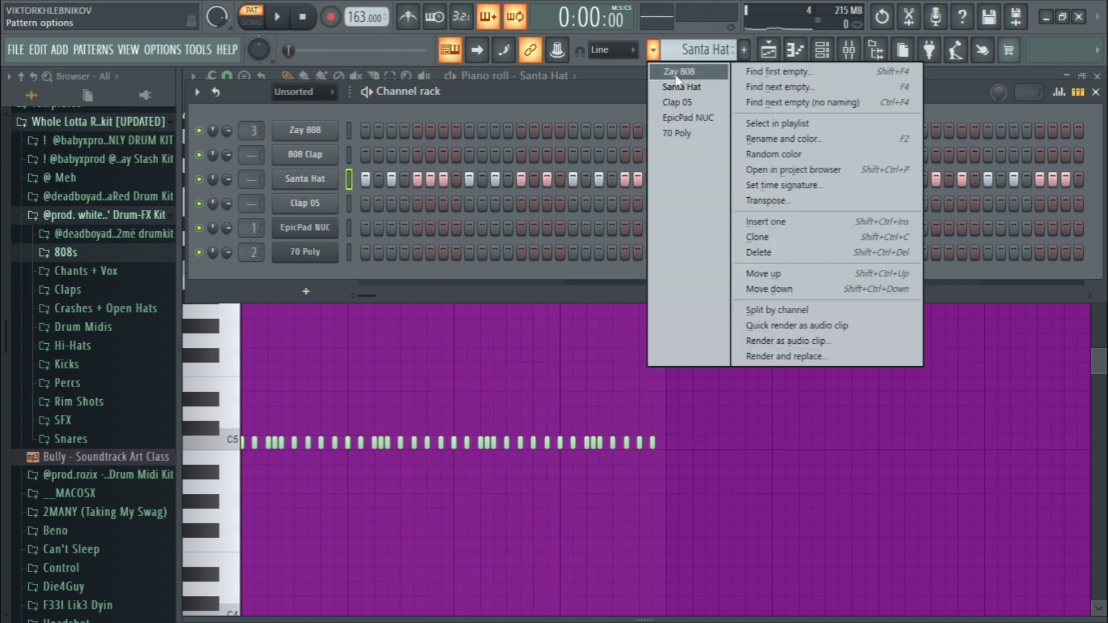
{"action": "left_click", "coordinate": [672, 103]}
{"action": "key", "text": "space"}
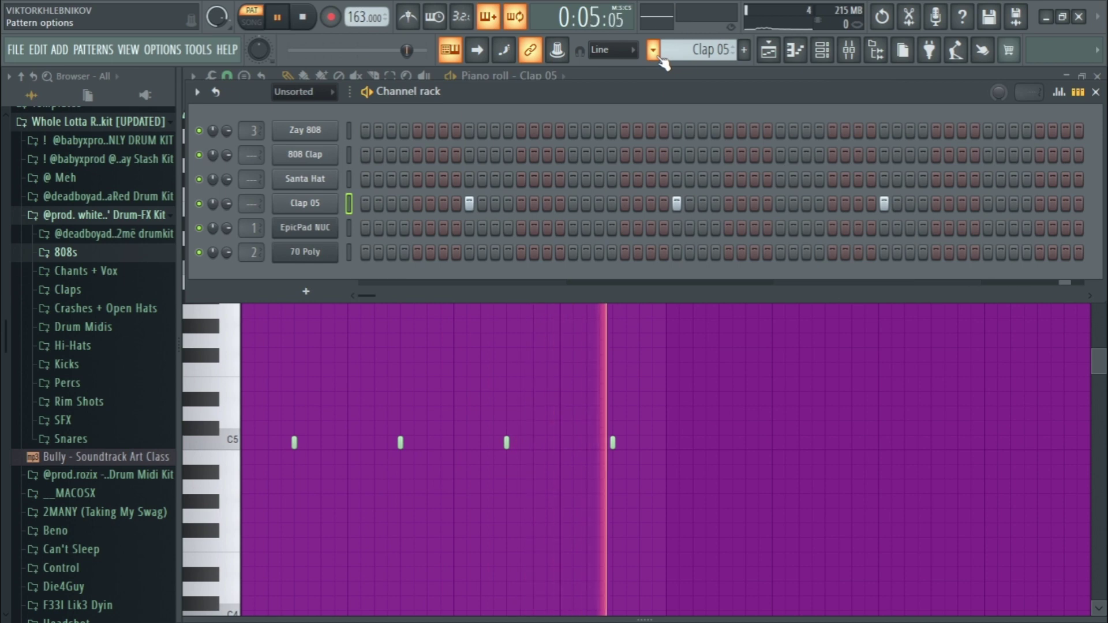
Play the Zay 808 pattern and check the Fruity Blood Overdrive effect on mixer Insert 3.
{"action": "left_click", "coordinate": [658, 55]}
{"action": "left_click", "coordinate": [687, 77]}
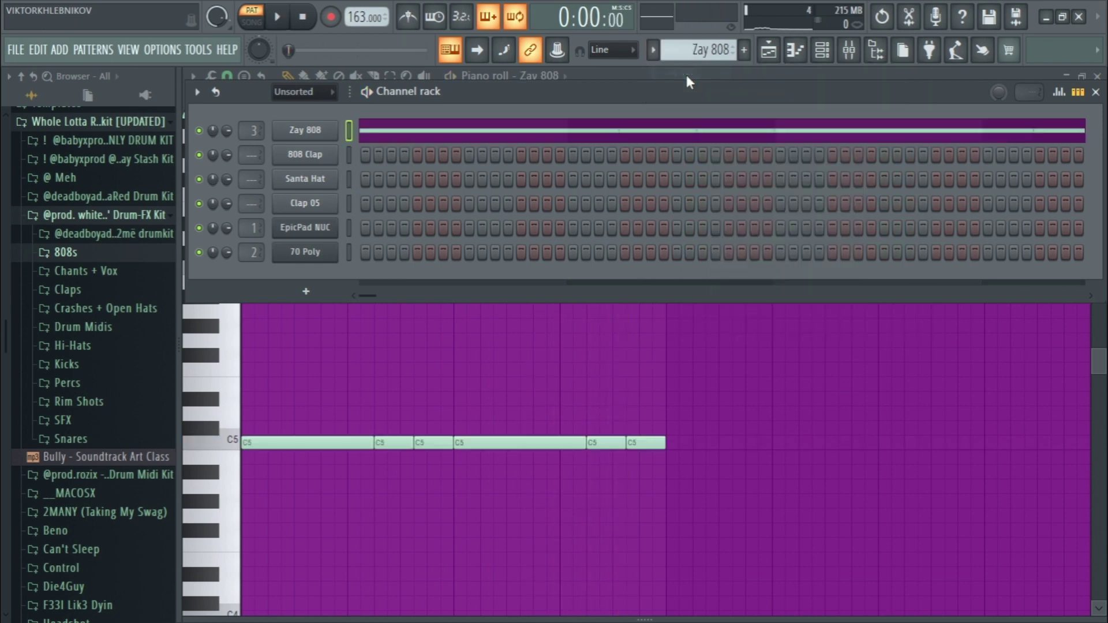
{"action": "key", "text": "space"}
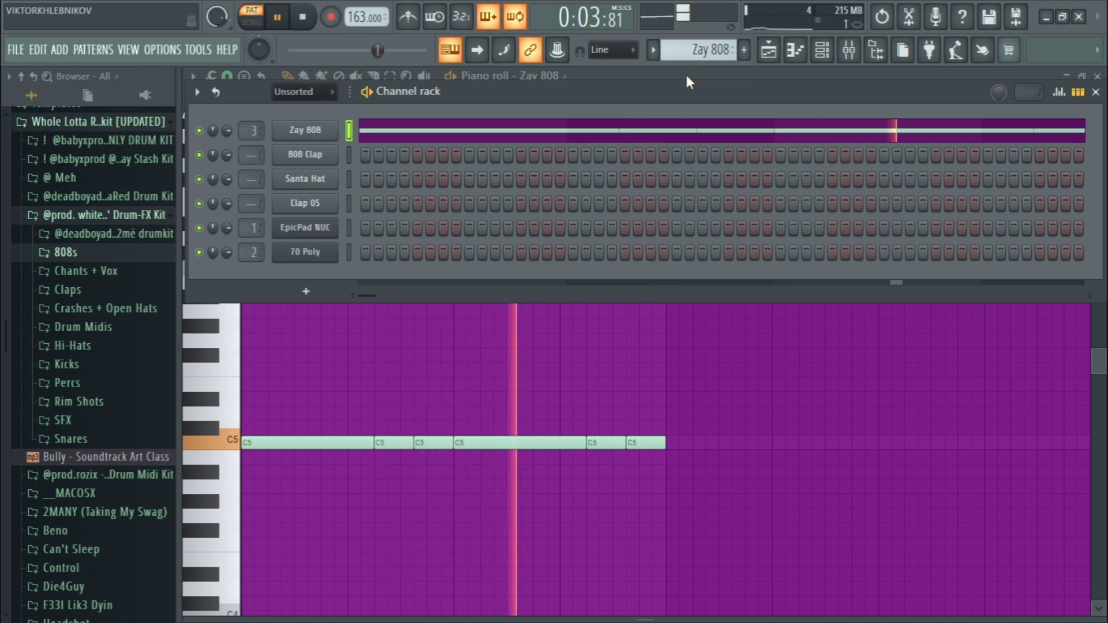
{"action": "left_click", "coordinate": [849, 52]}
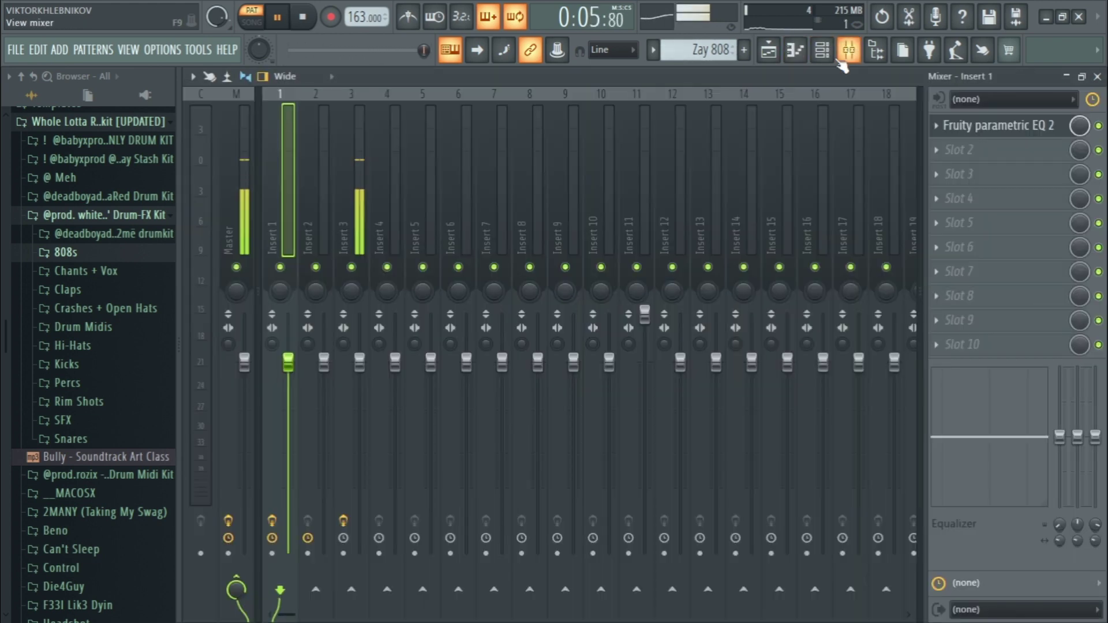
{"action": "left_click", "coordinate": [361, 162]}
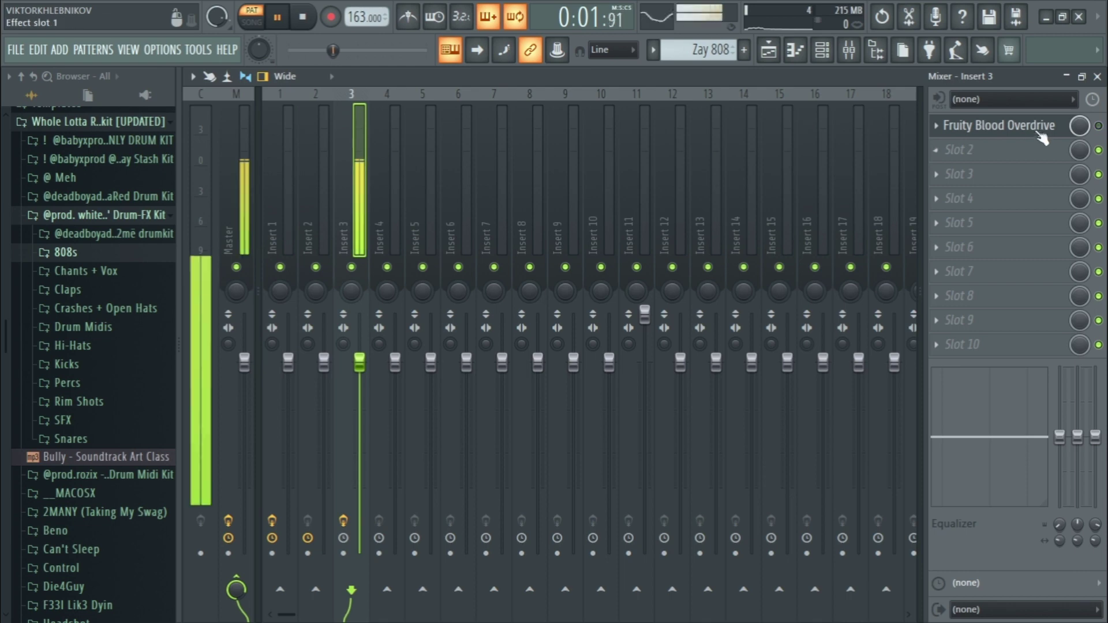
{"action": "left_click", "coordinate": [800, 56]}
Examine the Zay 808 channel's sampler settings, including its time-stretching pitch, and stop playback.
{"action": "left_click", "coordinate": [822, 50]}
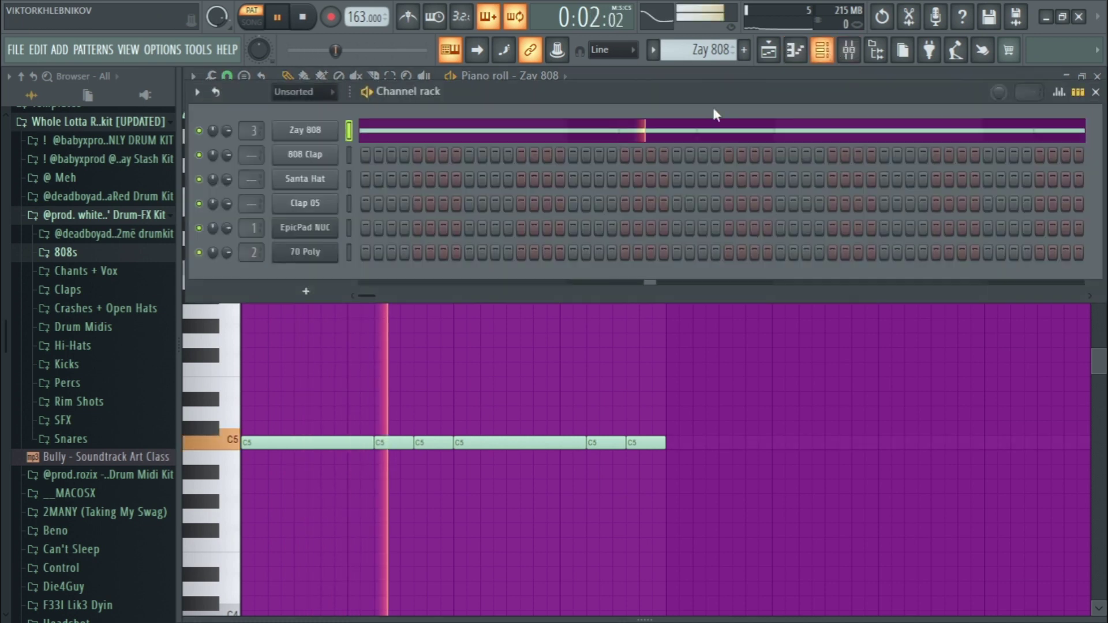
{"action": "left_click", "coordinate": [305, 131]}
{"action": "left_click", "coordinate": [305, 131]}
{"action": "left_click", "coordinate": [305, 131]}
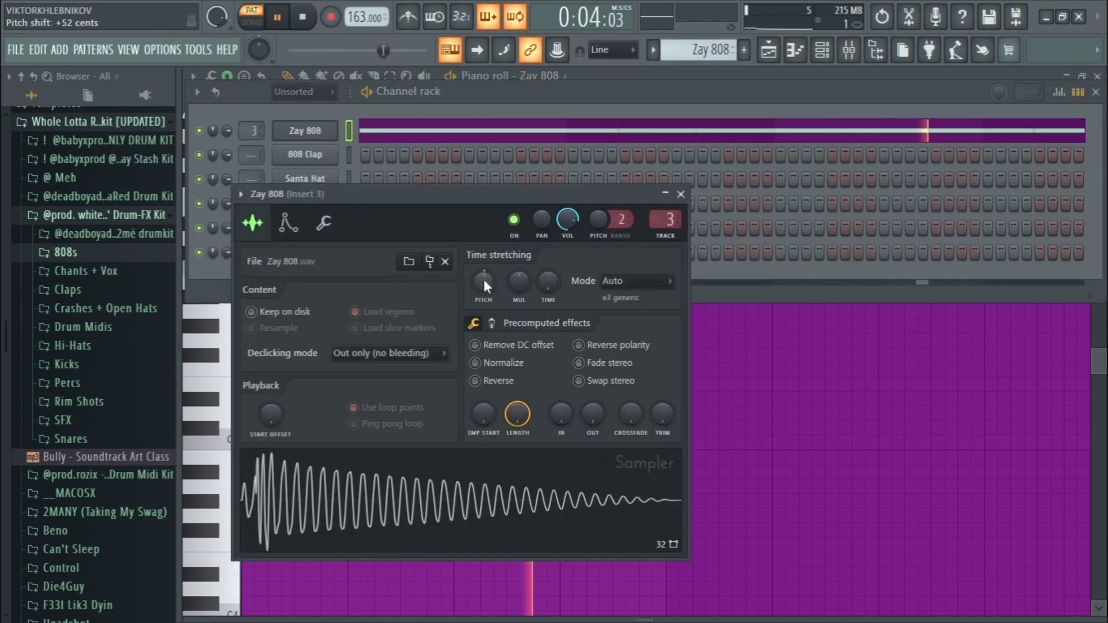
{"action": "left_click", "coordinate": [681, 195]}
{"action": "key", "text": "space"}
Show the full arrangement in the playlist and play it from the start in song mode.
{"action": "left_click", "coordinate": [769, 51]}
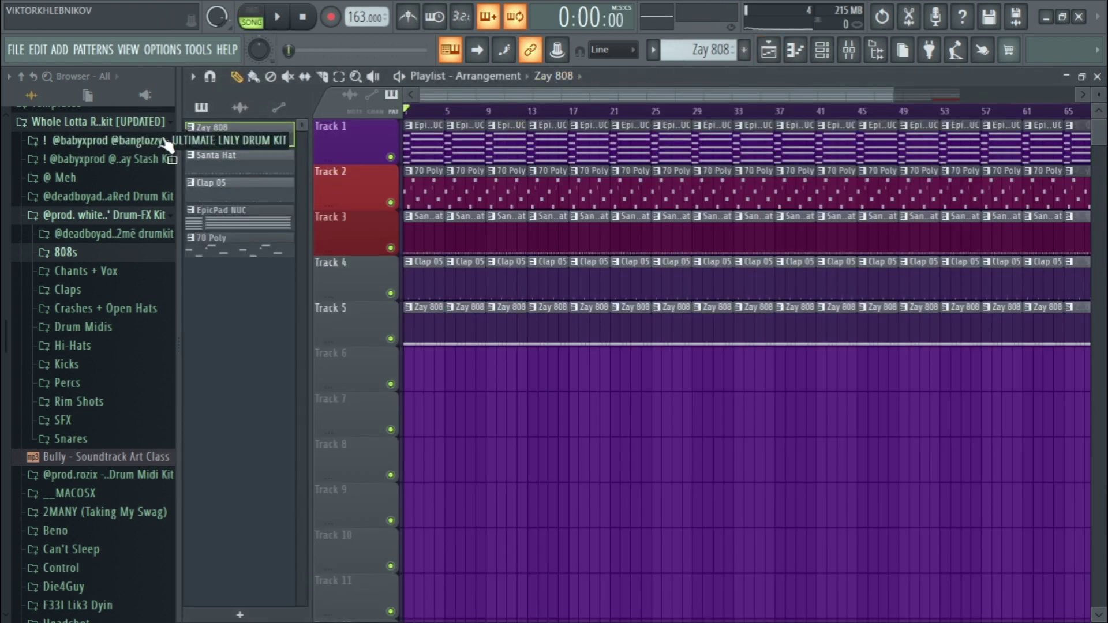
{"action": "scroll", "coordinate": [622, 188], "scroll_direction": "up", "scroll_amount": 2}
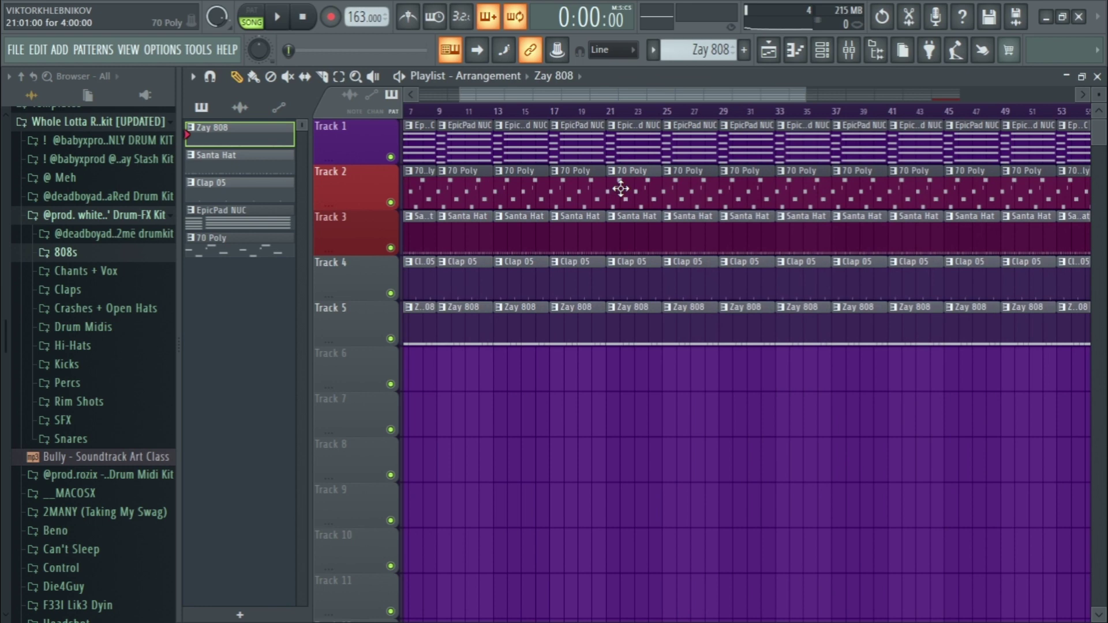
{"action": "scroll", "coordinate": [425, 218], "scroll_direction": "up", "scroll_amount": 3}
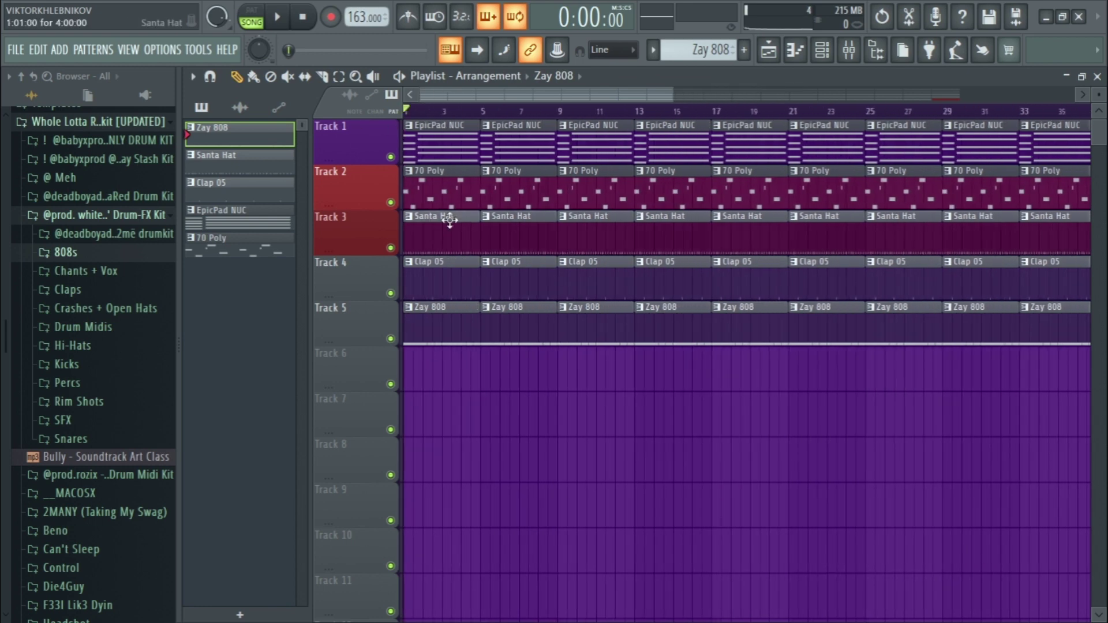
{"action": "scroll", "coordinate": [486, 224], "scroll_direction": "up", "scroll_amount": 3}
{"action": "scroll", "coordinate": [486, 224], "scroll_direction": "left", "scroll_amount": 3}
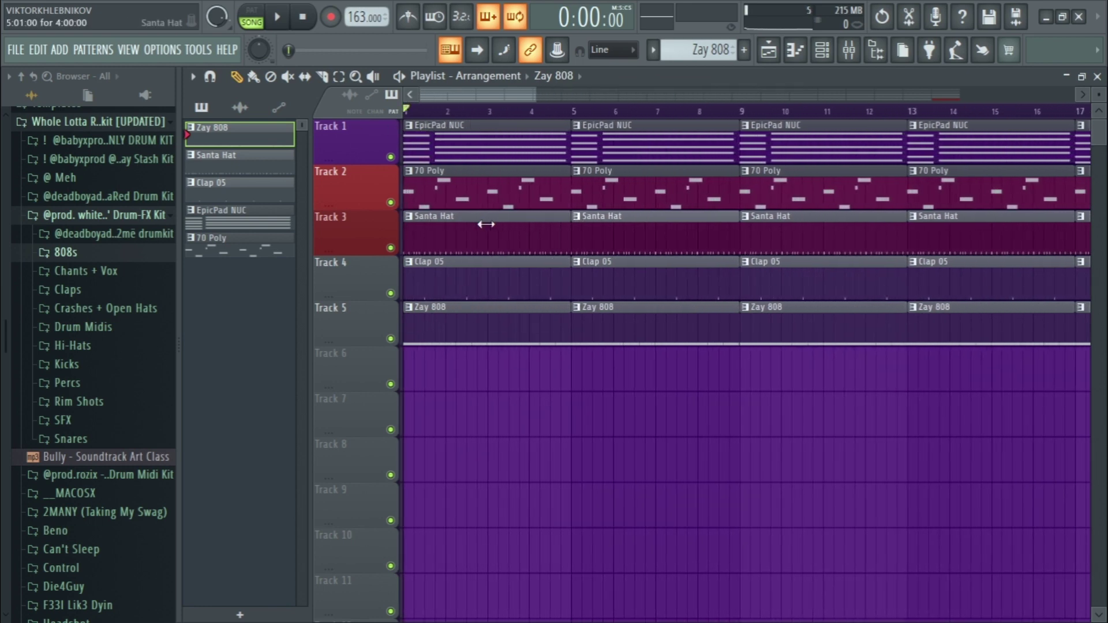
{"action": "scroll", "coordinate": [471, 207], "scroll_direction": "up", "scroll_amount": 2}
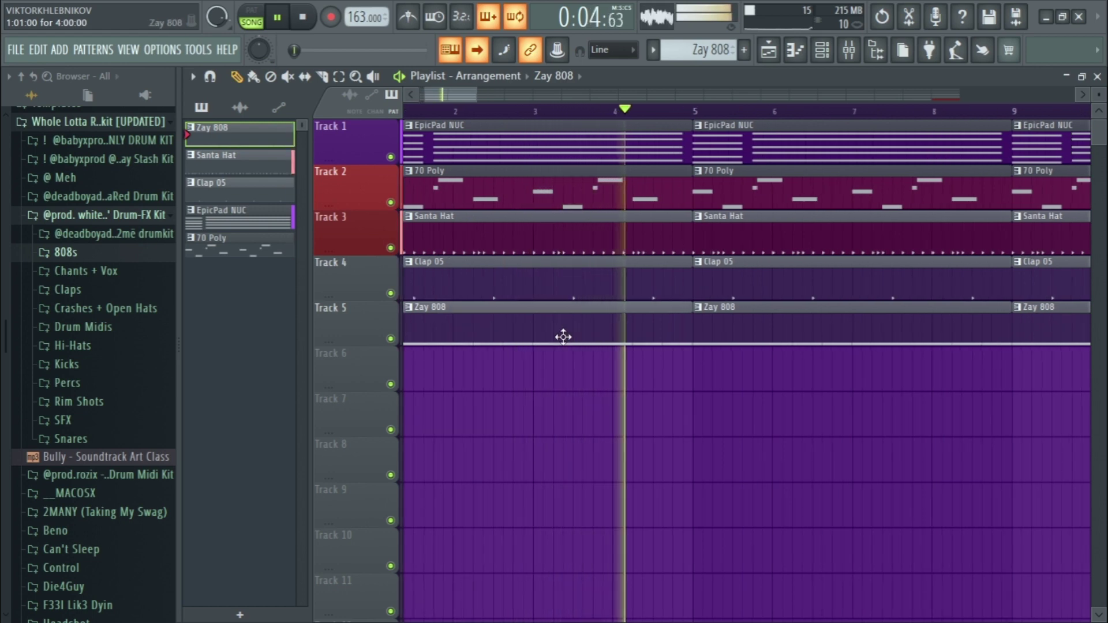
{"action": "scroll", "coordinate": [563, 334], "scroll_direction": "up", "scroll_amount": 4}
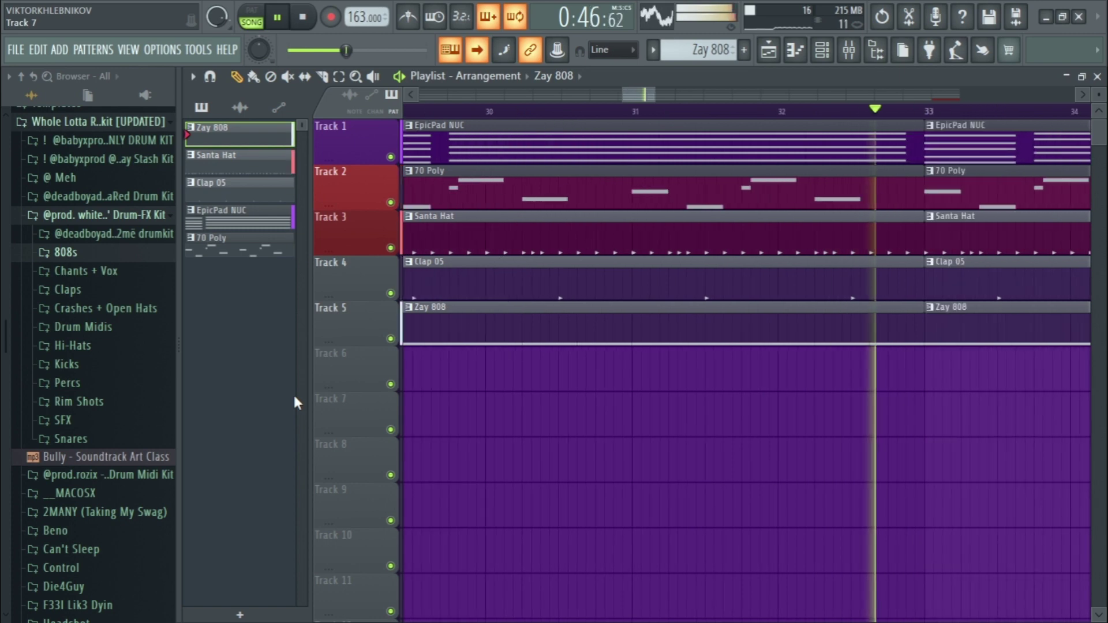
Set the Santa Hat channel volume to 55% during song playback, return to the playlist and stop the song.
{"action": "left_click", "coordinate": [849, 51]}
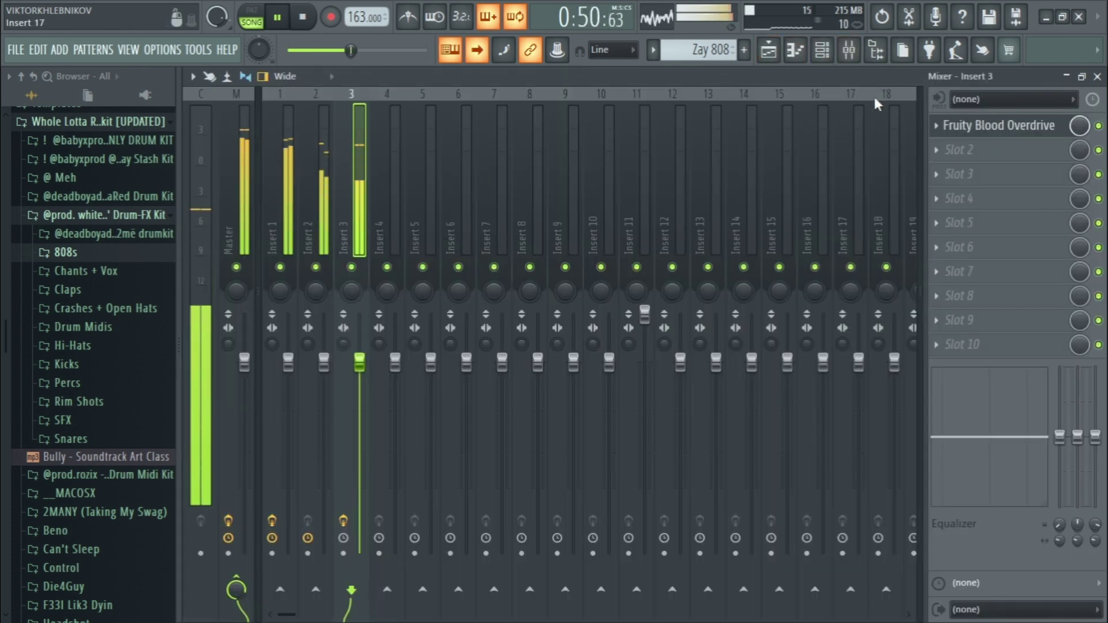
{"action": "left_click", "coordinate": [824, 52]}
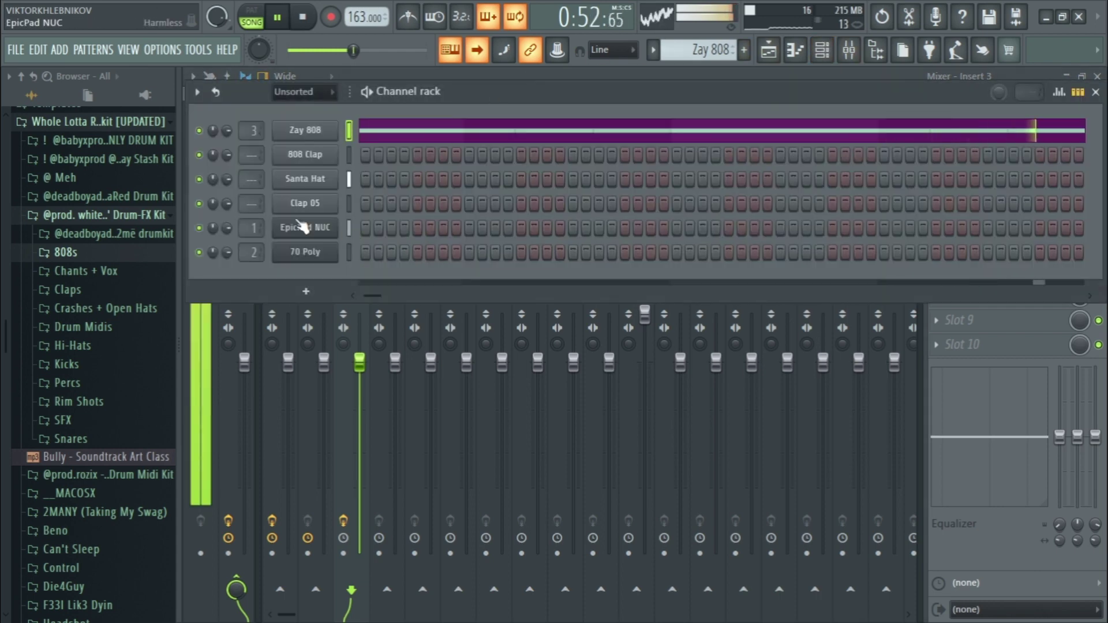
{"action": "left_click_drag", "start_coordinate": [226, 179], "coordinate": [226, 191]}
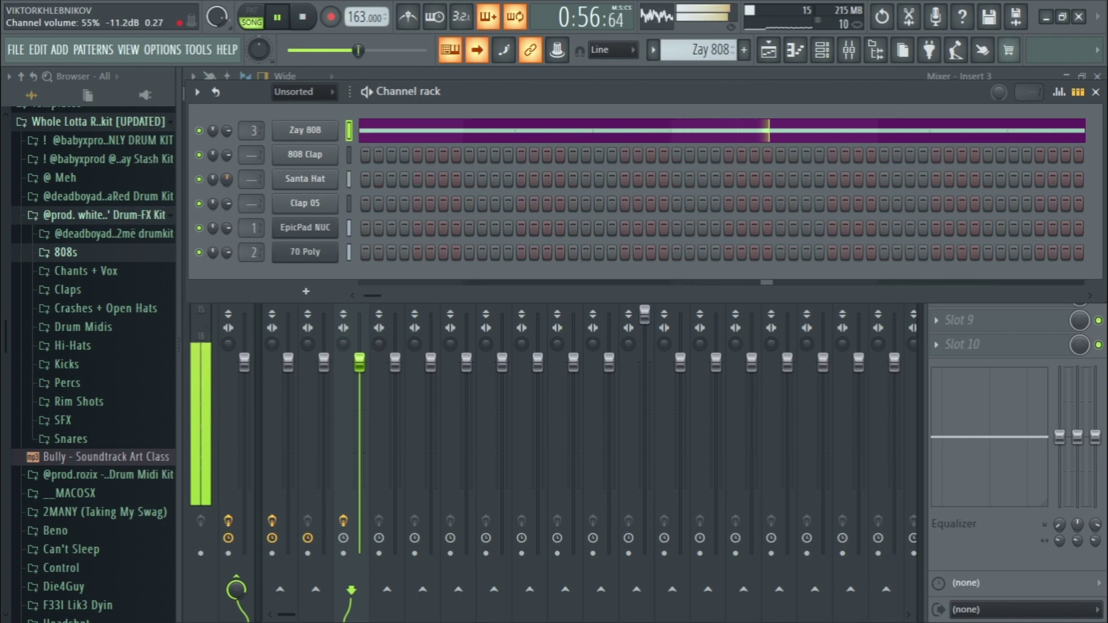
{"action": "left_click", "coordinate": [780, 48]}
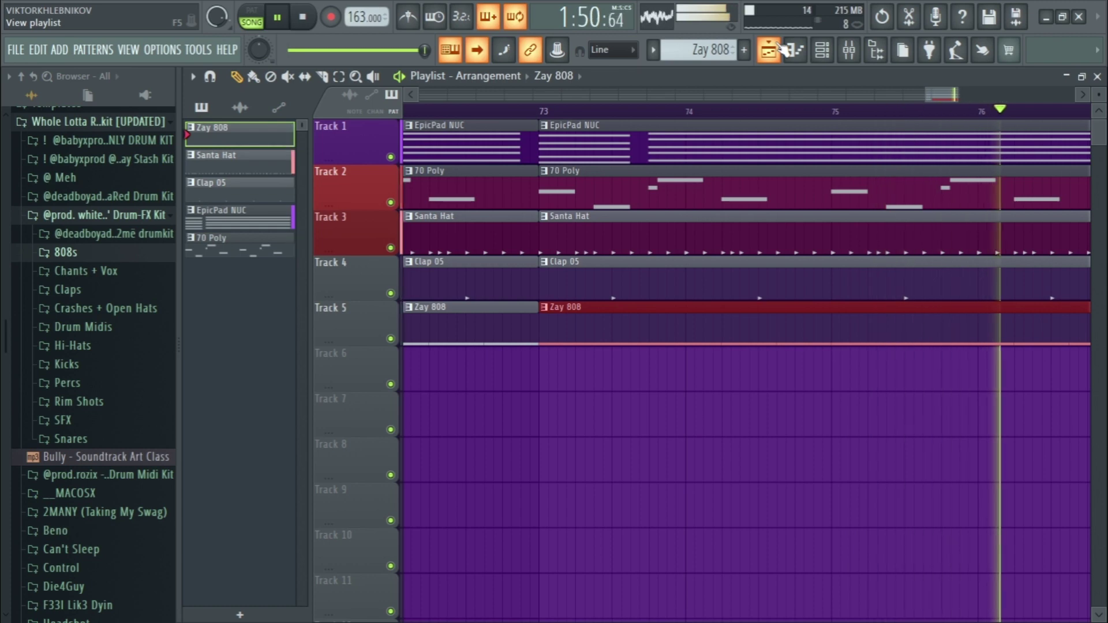
{"action": "key", "text": "space"}
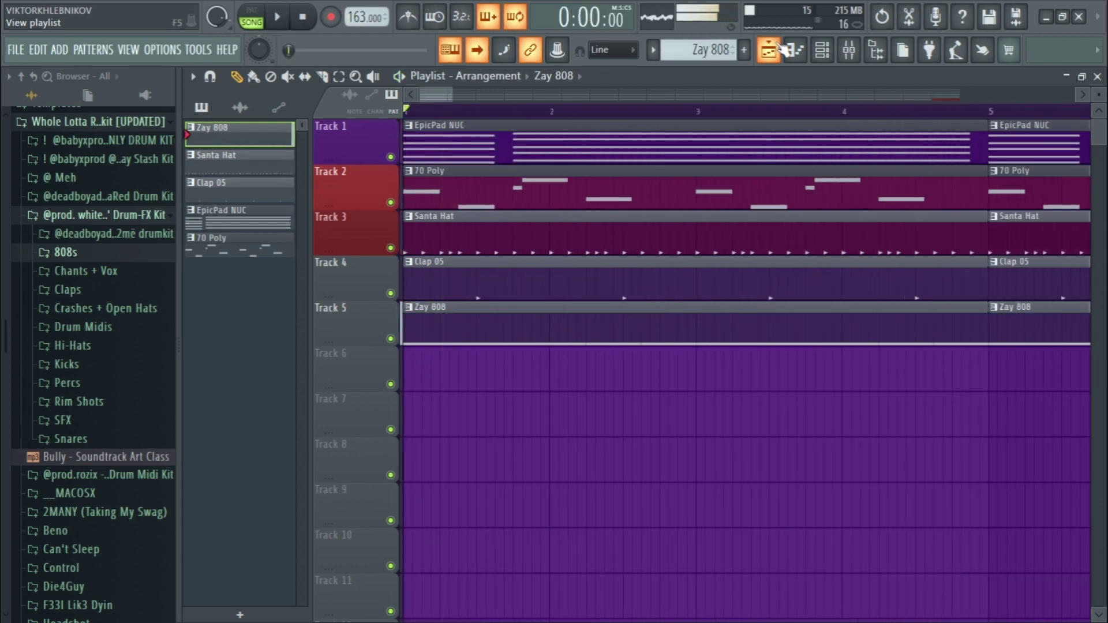